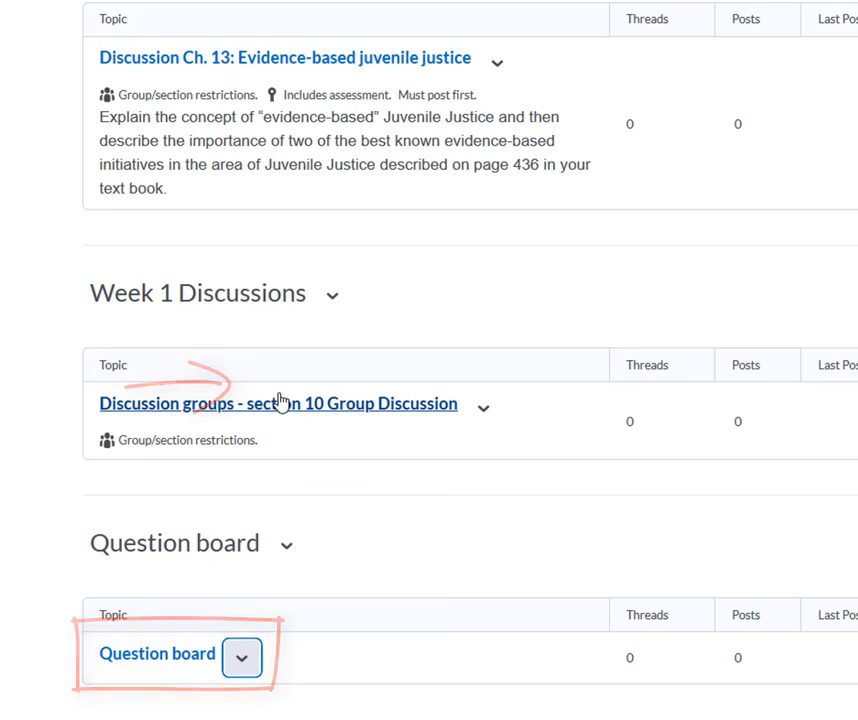
Step: Change the Question board topic's type to a group or section topic, confirm the change, and check its restriction label in the discussions list
{"action": "left_click", "coordinate": [281, 402]}
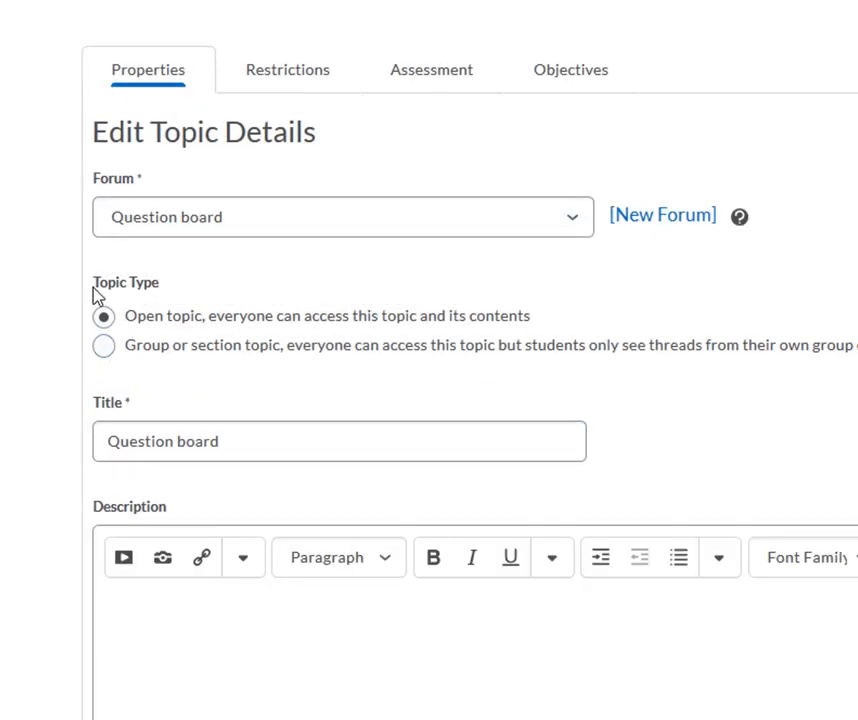
{"action": "left_click_drag", "start_coordinate": [92, 287], "coordinate": [170, 287]}
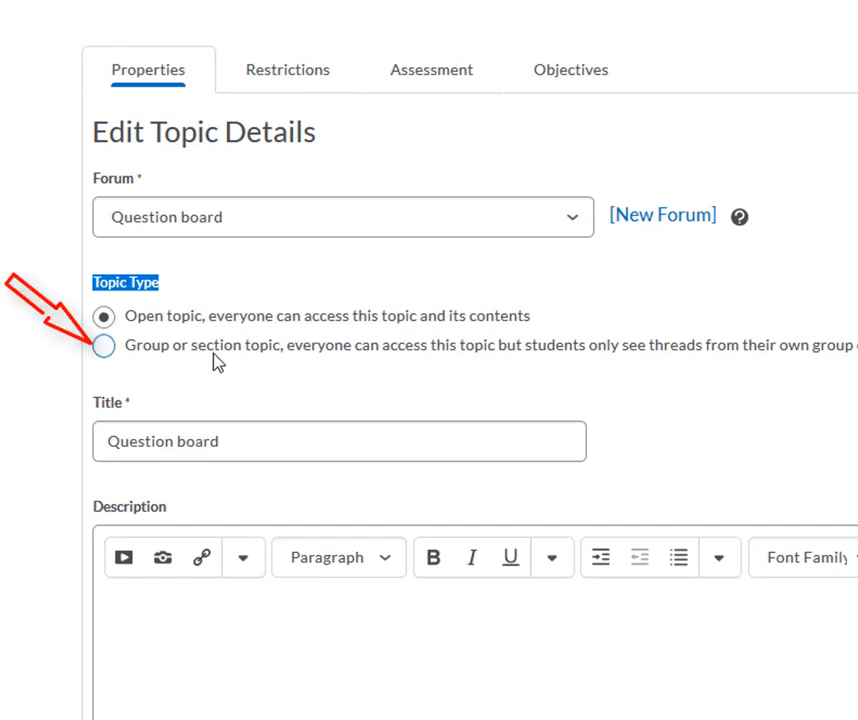
{"action": "left_click", "coordinate": [105, 348]}
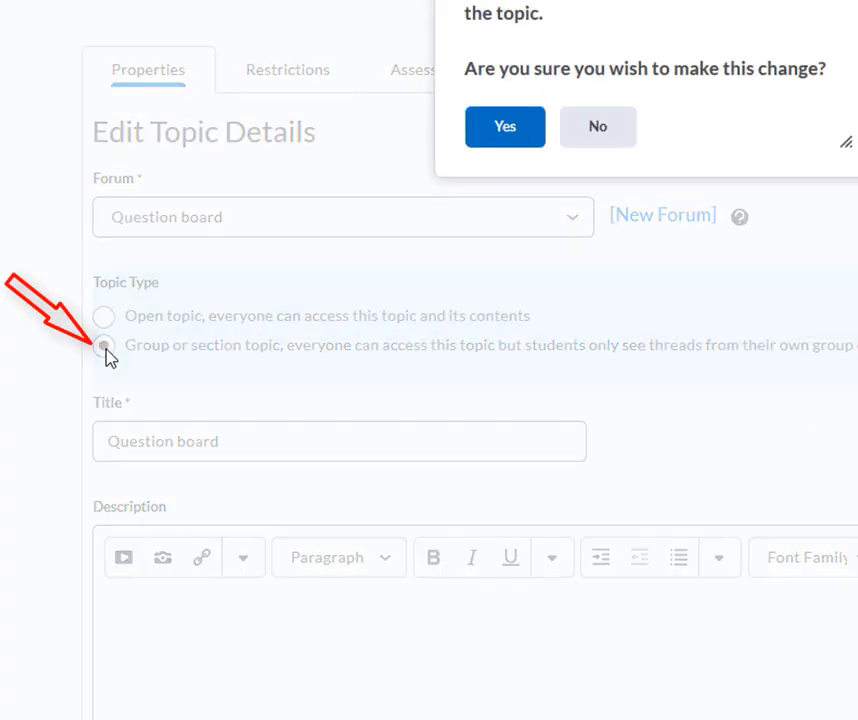
{"action": "left_click", "coordinate": [525, 150]}
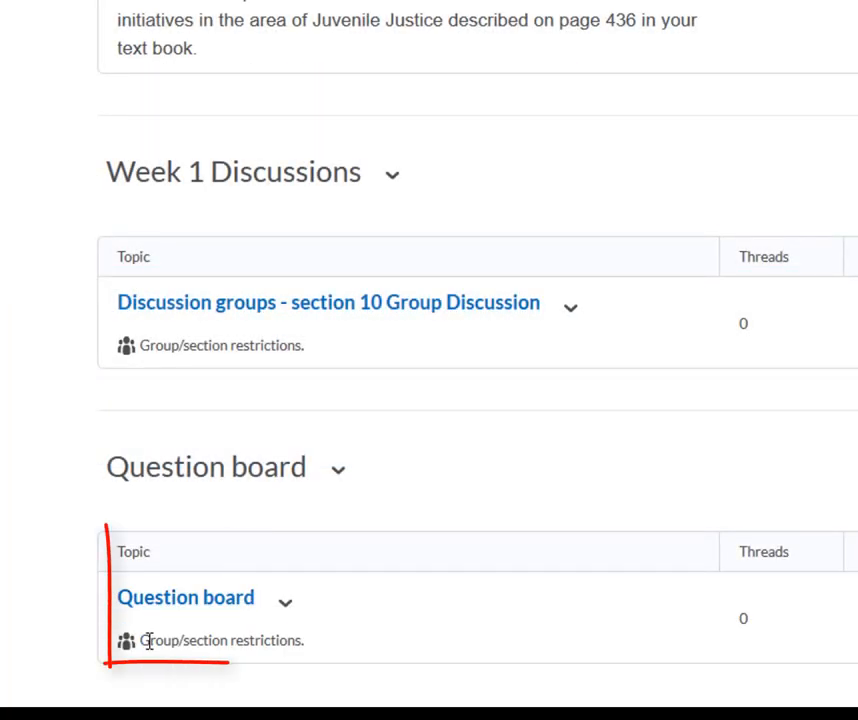
{"action": "left_click_drag", "start_coordinate": [138, 643], "coordinate": [312, 655]}
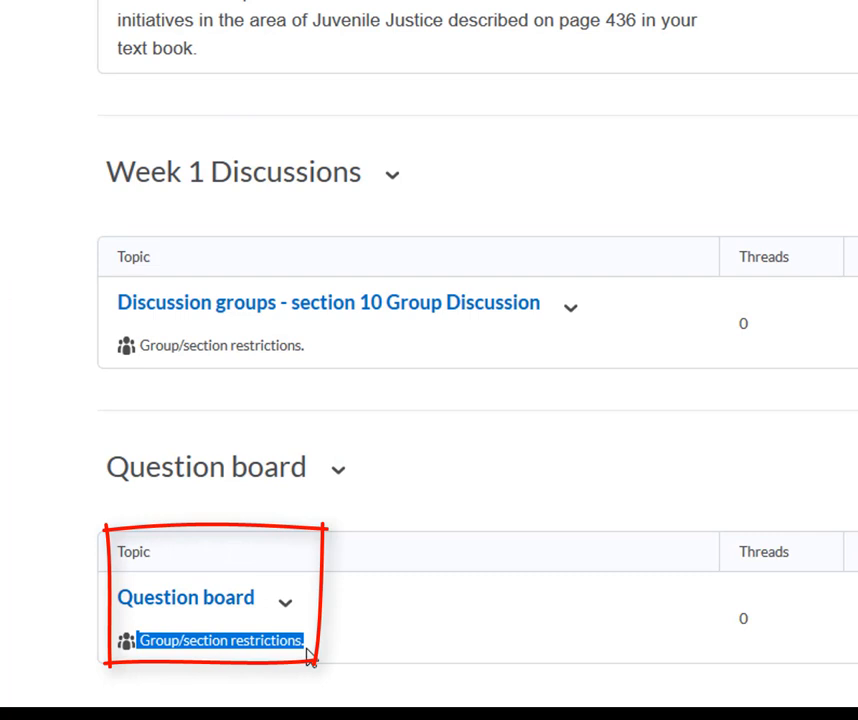
{"action": "left_click", "coordinate": [350, 655]}
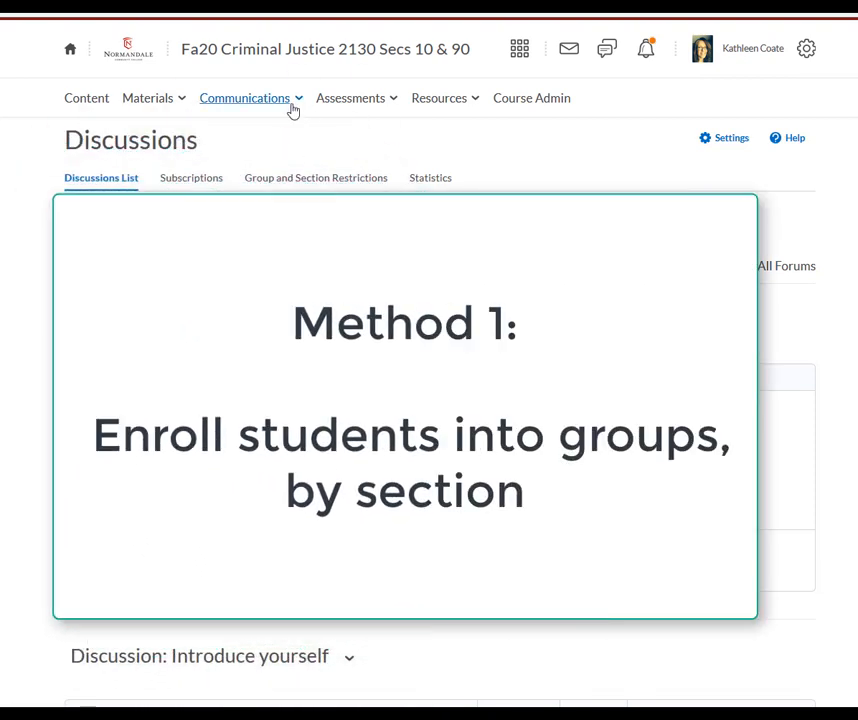
Step: Go to the course's group management and start a new category named "Discussion groups"
{"action": "left_click", "coordinate": [290, 106]}
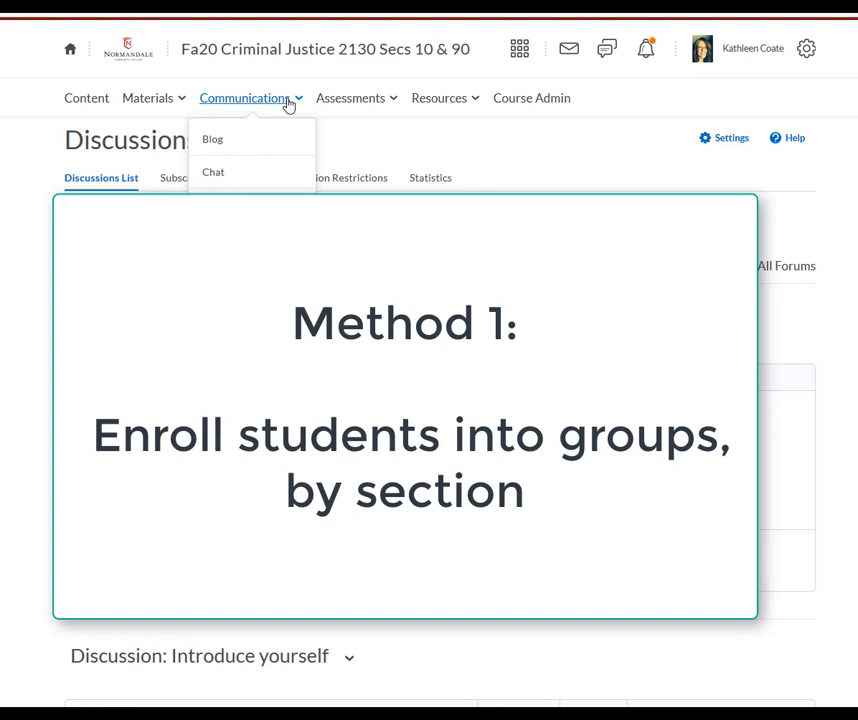
{"action": "left_click", "coordinate": [329, 133]}
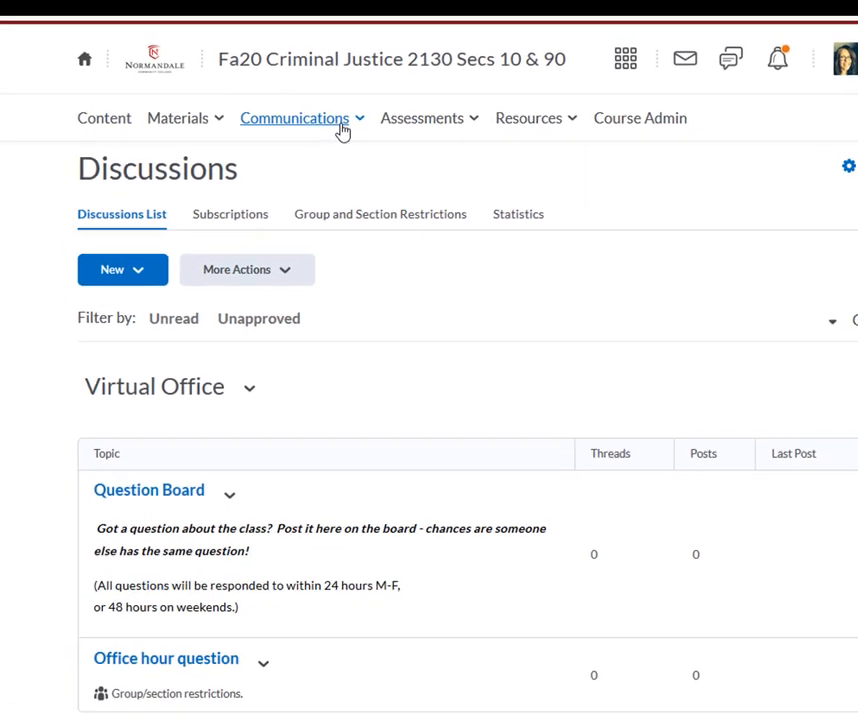
{"action": "left_click", "coordinate": [340, 131]}
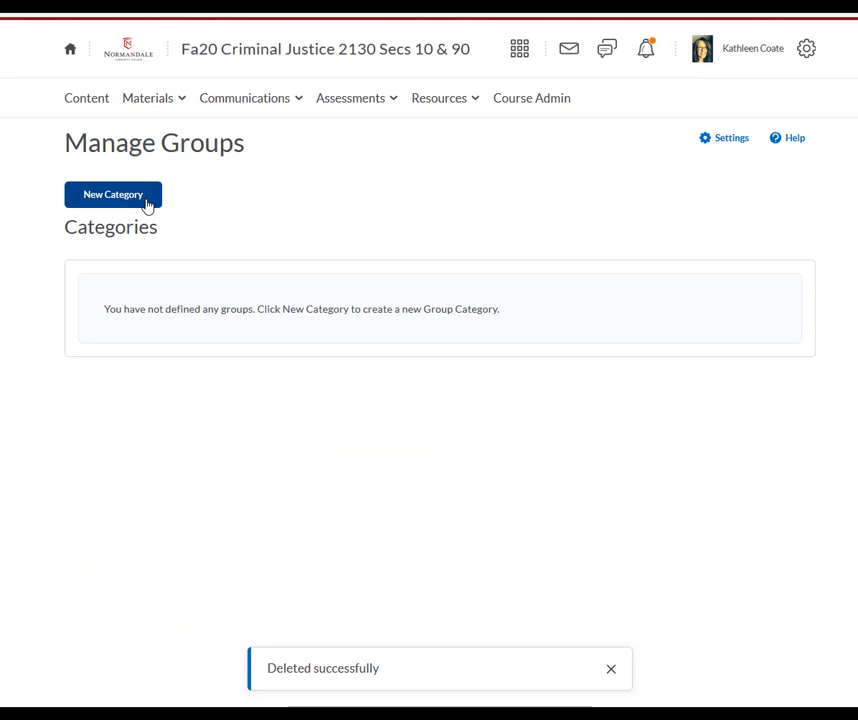
{"action": "left_click", "coordinate": [113, 195]}
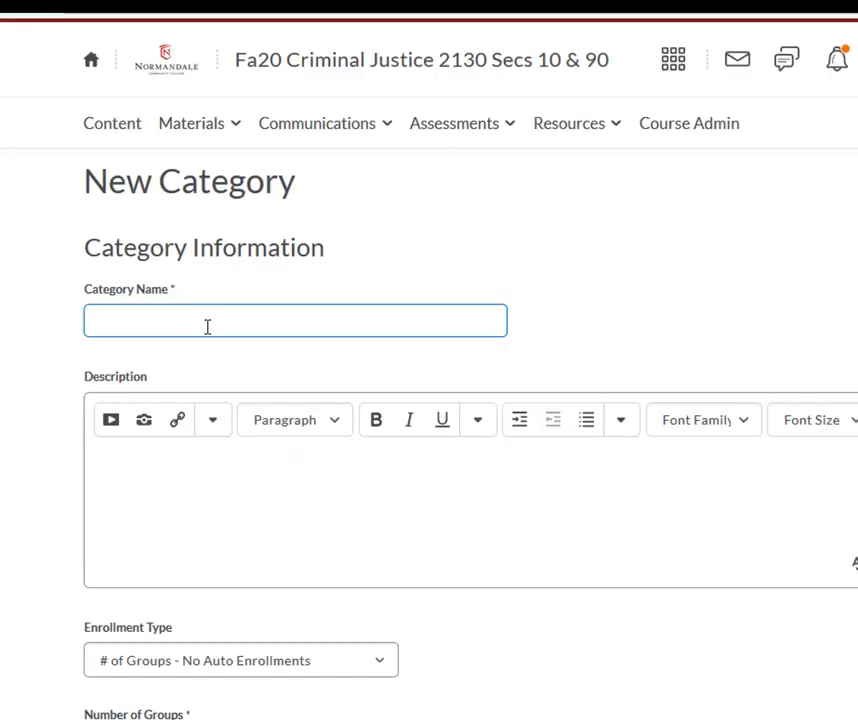
{"action": "type", "text": "Discussion groups"}
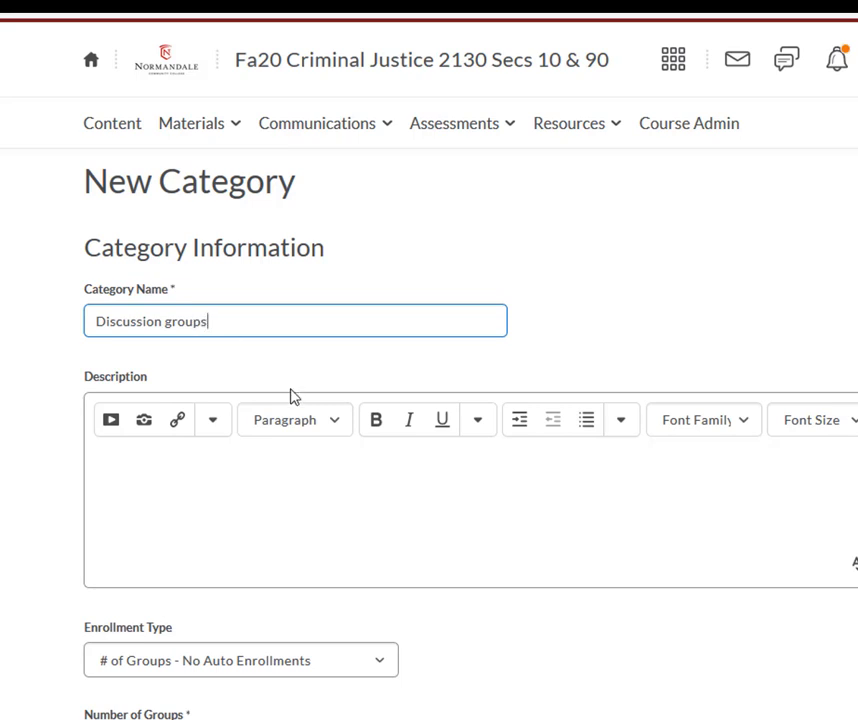
Step: Set the category's enrollment type to "# of Groups - No Auto Enrollments" with 6 groups and save it
{"action": "scroll", "coordinate": [293, 380], "scroll_direction": "down", "scroll_amount": 3}
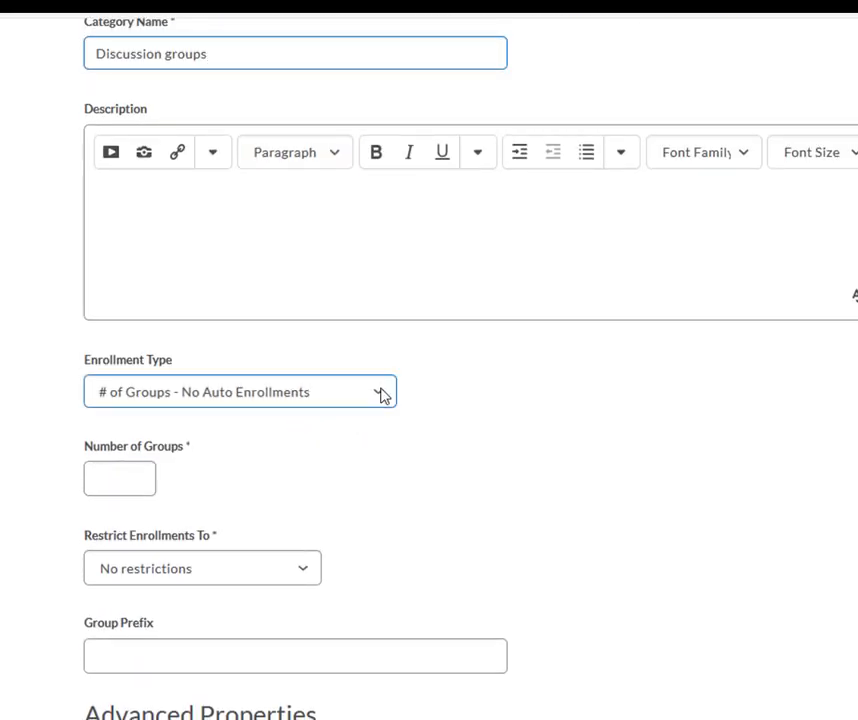
{"action": "left_click", "coordinate": [381, 394]}
{"action": "left_click", "coordinate": [266, 418]}
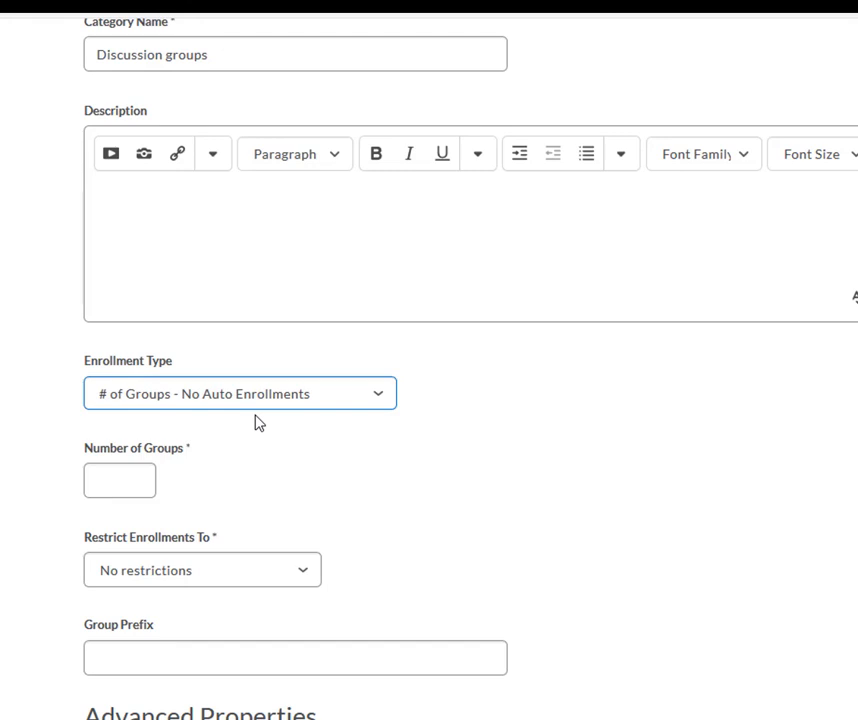
{"action": "left_click", "coordinate": [107, 481]}
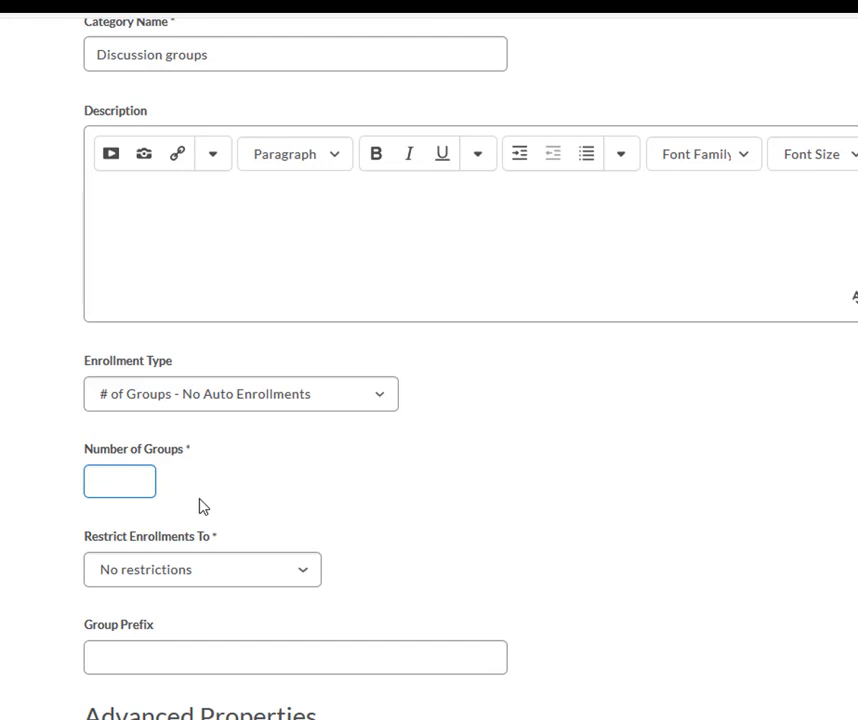
{"action": "type", "text": "6"}
{"action": "scroll", "coordinate": [320, 628], "scroll_direction": "down", "scroll_amount": 2}
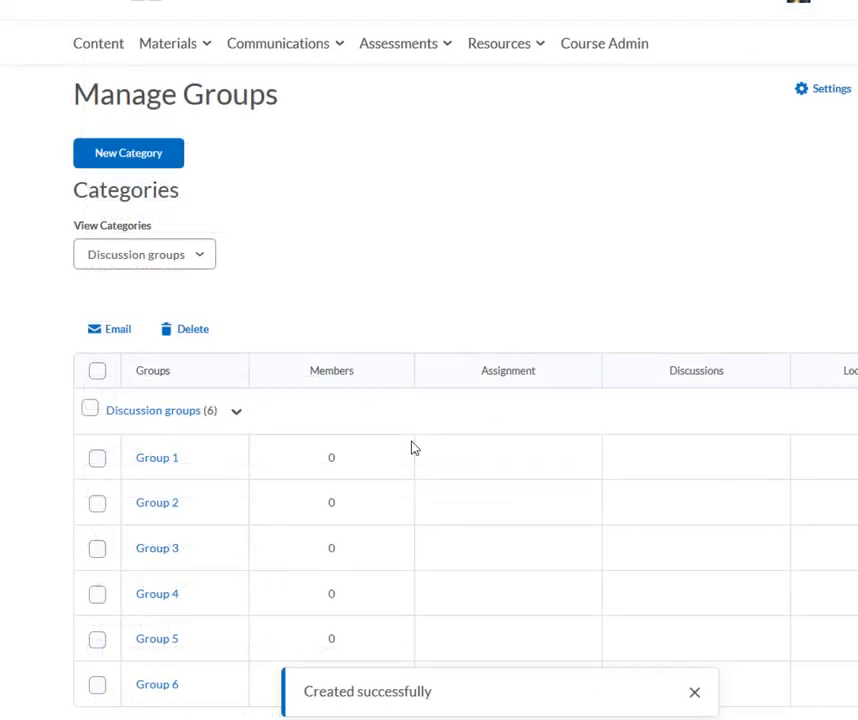
Step: Manually enroll students into Groups 1 to 4 of the Discussion groups category and save the enrollments
{"action": "left_click", "coordinate": [240, 413]}
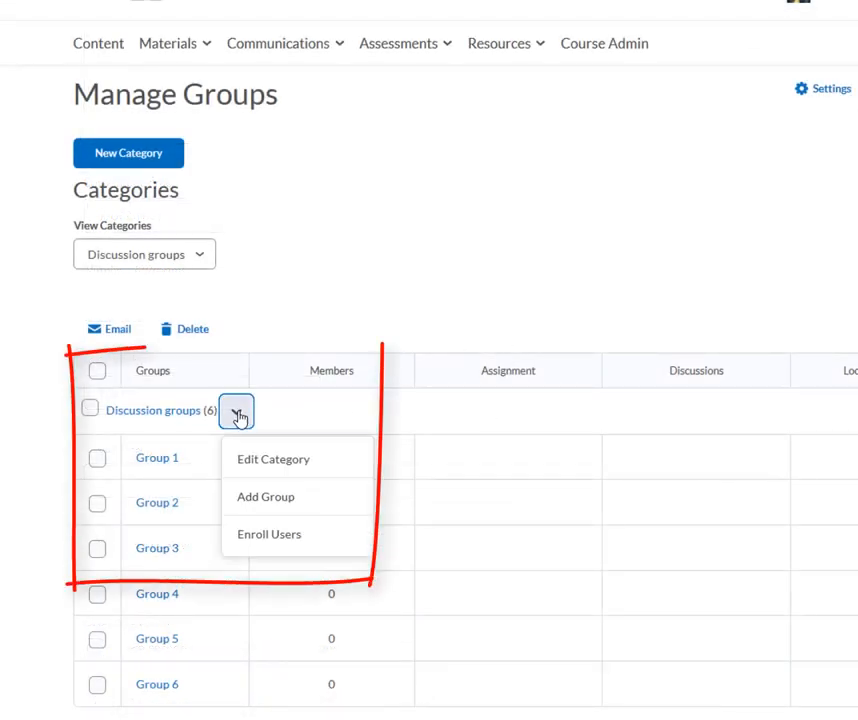
{"action": "left_click", "coordinate": [262, 546]}
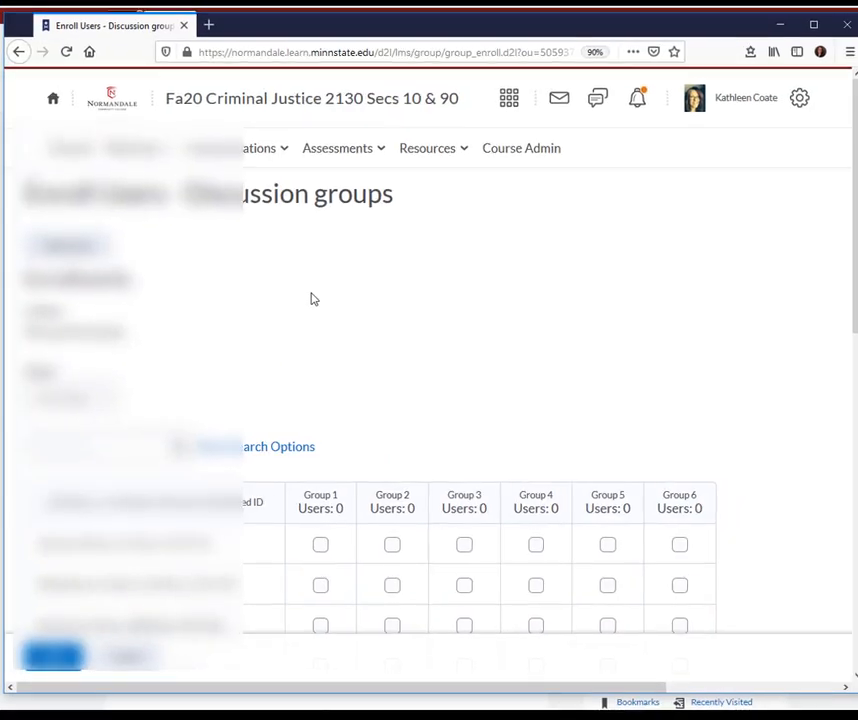
{"action": "scroll", "coordinate": [408, 347], "scroll_direction": "down", "scroll_amount": 3}
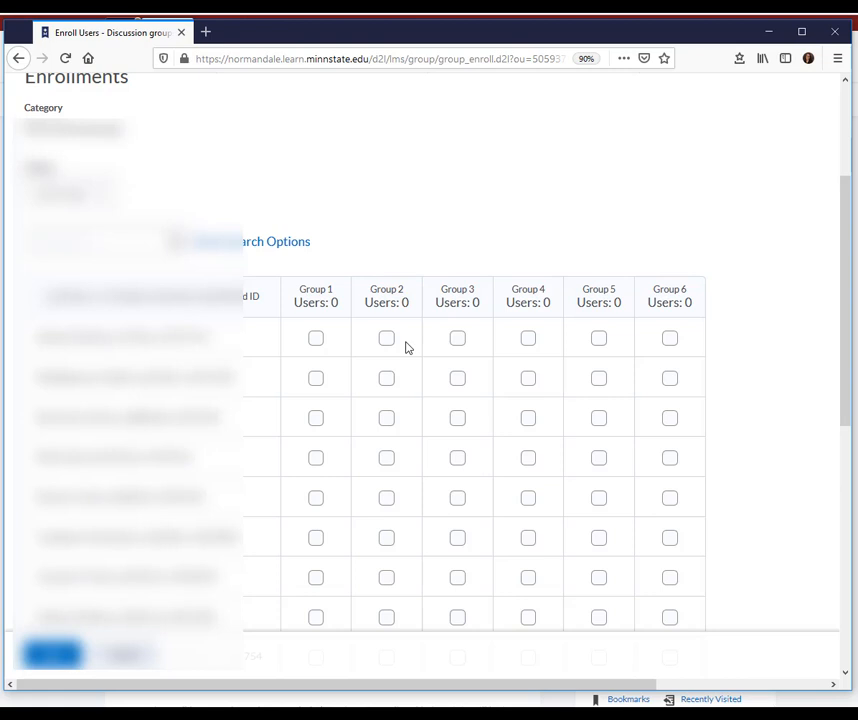
{"action": "left_click", "coordinate": [316, 340]}
{"action": "left_click", "coordinate": [386, 379]}
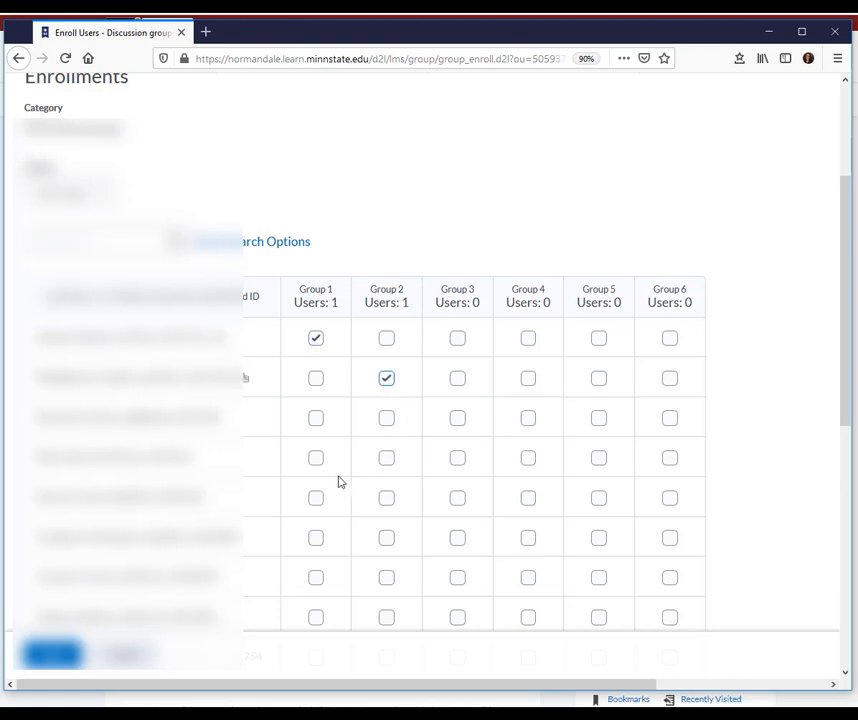
{"action": "left_click", "coordinate": [317, 500]}
{"action": "left_click", "coordinate": [316, 582]}
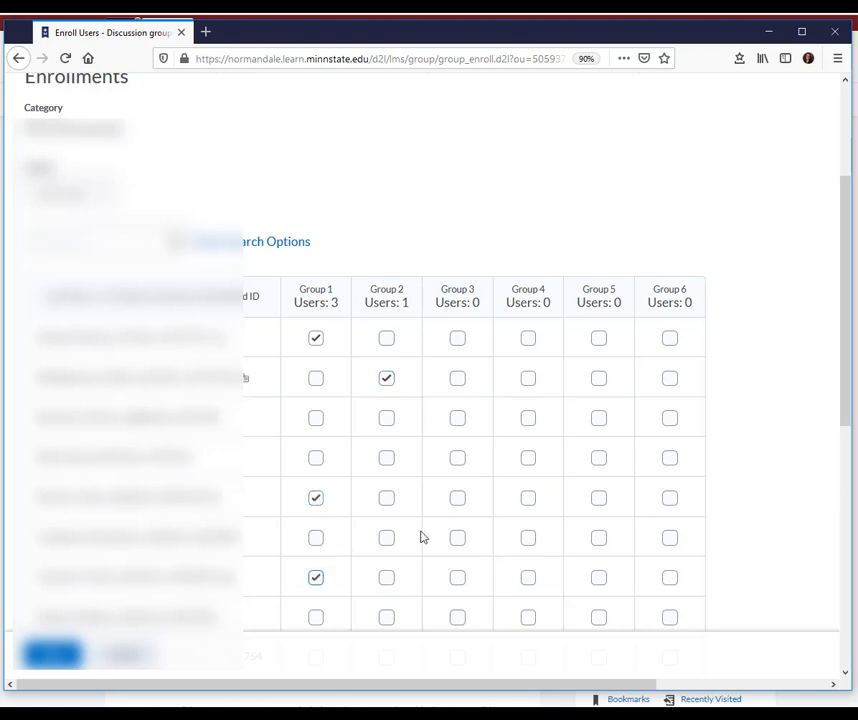
{"action": "scroll", "coordinate": [421, 498], "scroll_direction": "down", "scroll_amount": 3}
{"action": "left_click", "coordinate": [316, 530]}
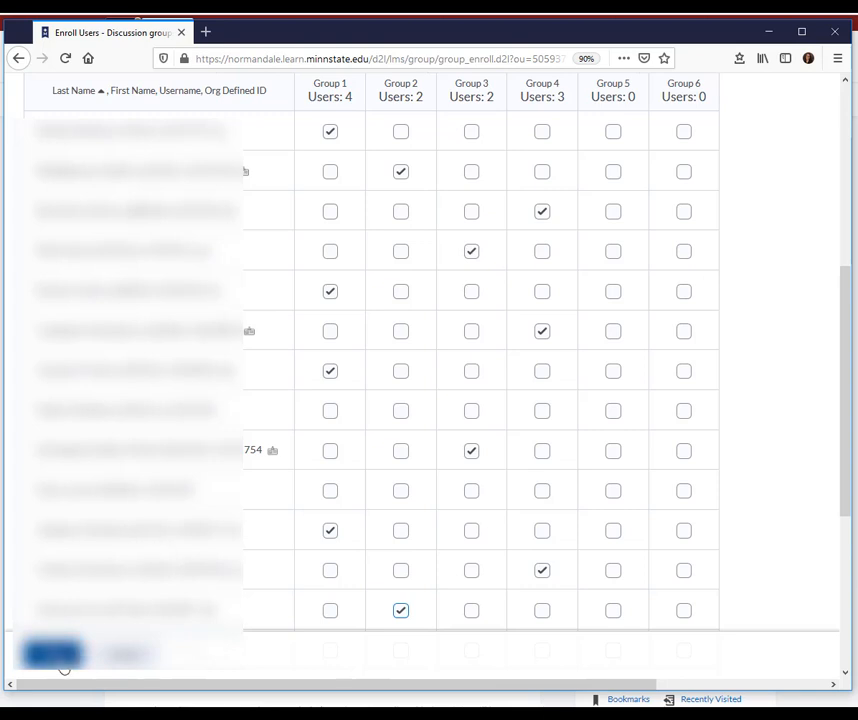
{"action": "left_click", "coordinate": [61, 662]}
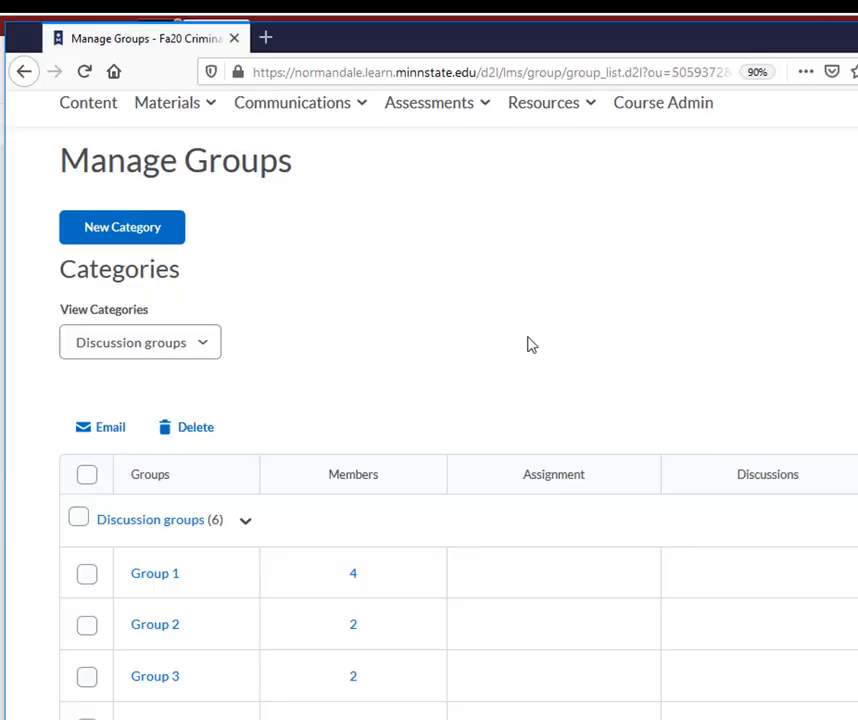
Step: Start another new group category and name it "Discussion groups - section 10"
{"action": "left_click", "coordinate": [314, 110]}
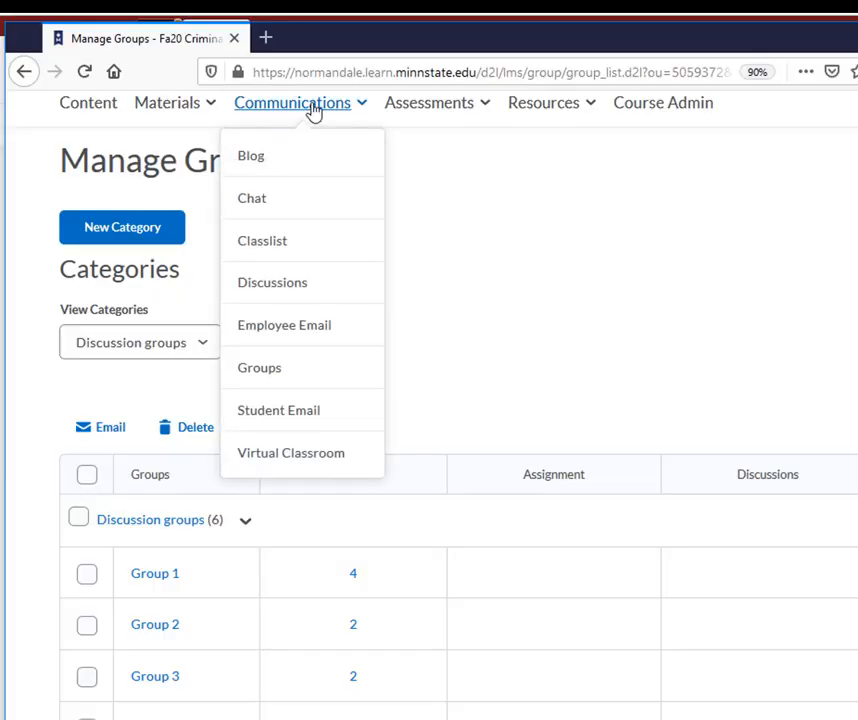
{"action": "left_click", "coordinate": [307, 406]}
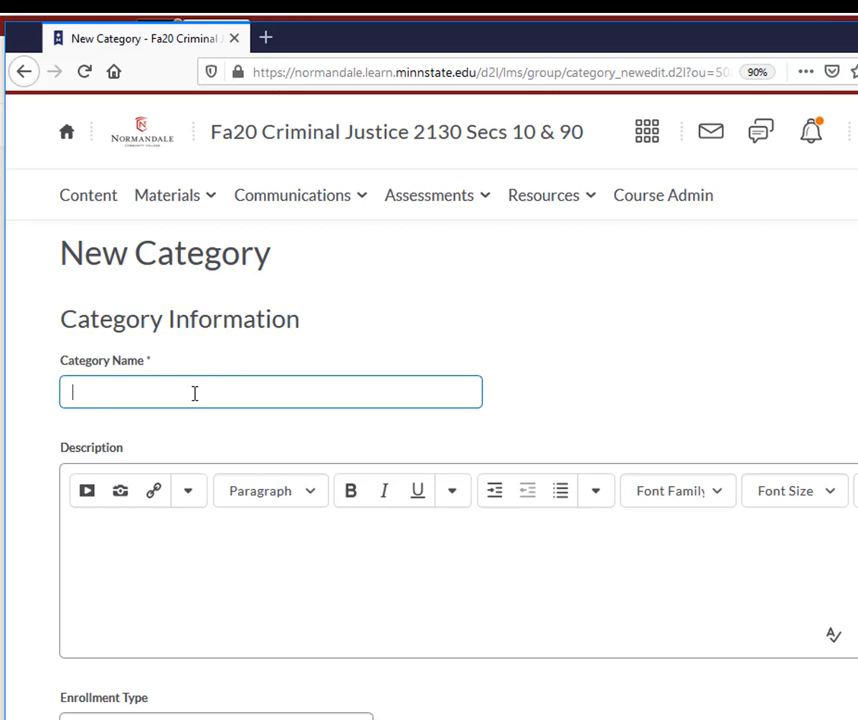
{"action": "type", "text": "Discussion gr"}
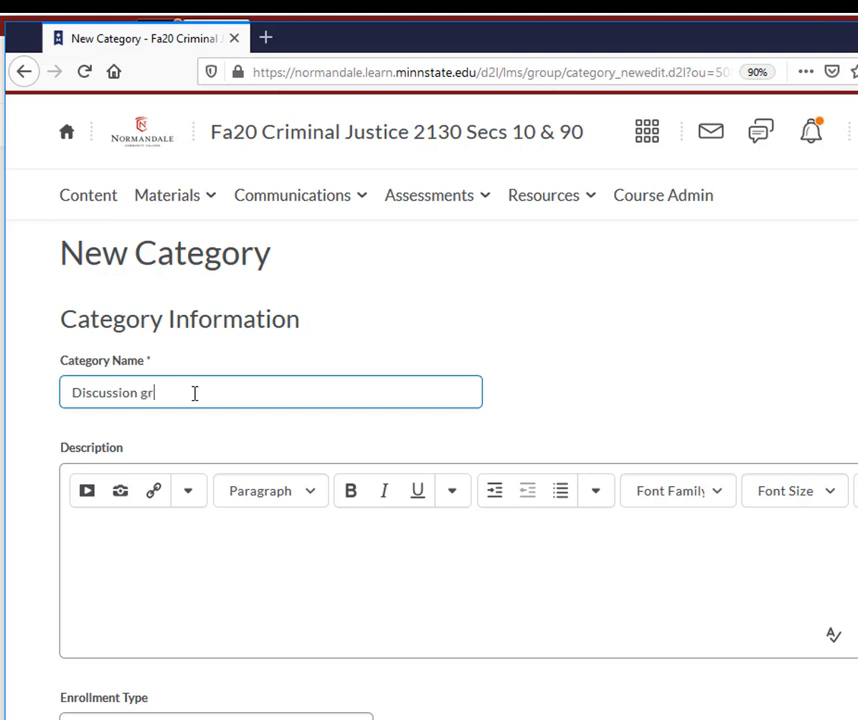
{"action": "type", "text": "oups - Section 10"}
{"action": "left_click_drag", "start_coordinate": [259, 394], "coordinate": [30, 397]}
{"action": "left_click_drag", "start_coordinate": [258, 393], "coordinate": [193, 393]}
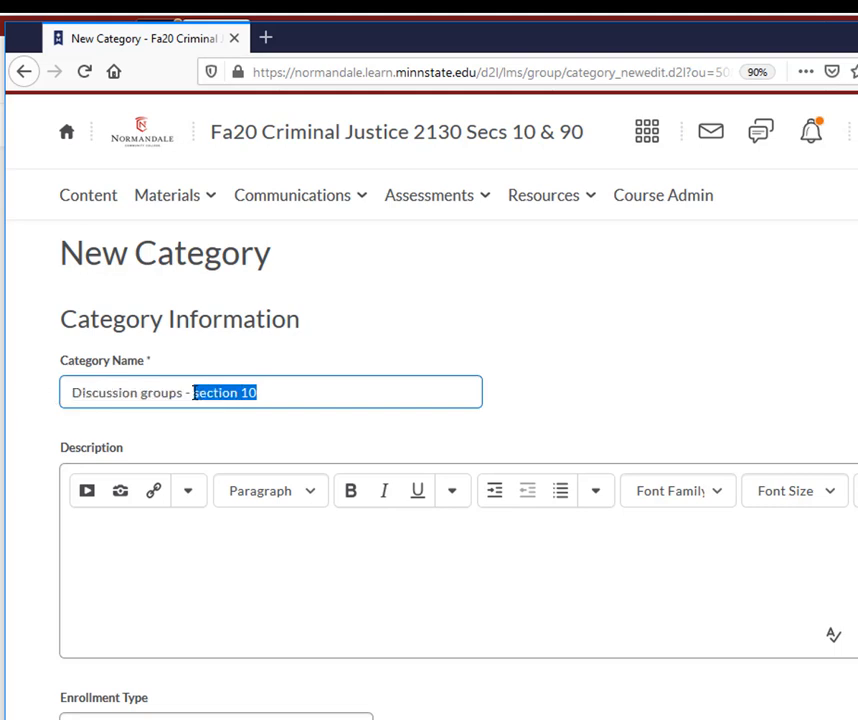
Step: Set the section 10 category's enrollment type to "# of Groups" and the number of groups to 3
{"action": "scroll", "coordinate": [229, 650], "scroll_direction": "down", "scroll_amount": 3}
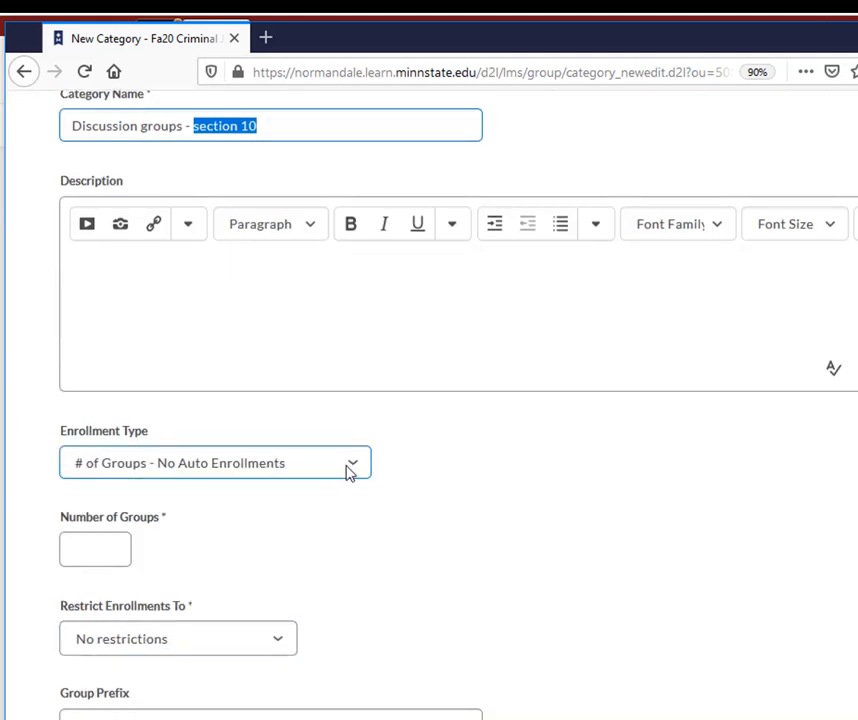
{"action": "left_click", "coordinate": [352, 472]}
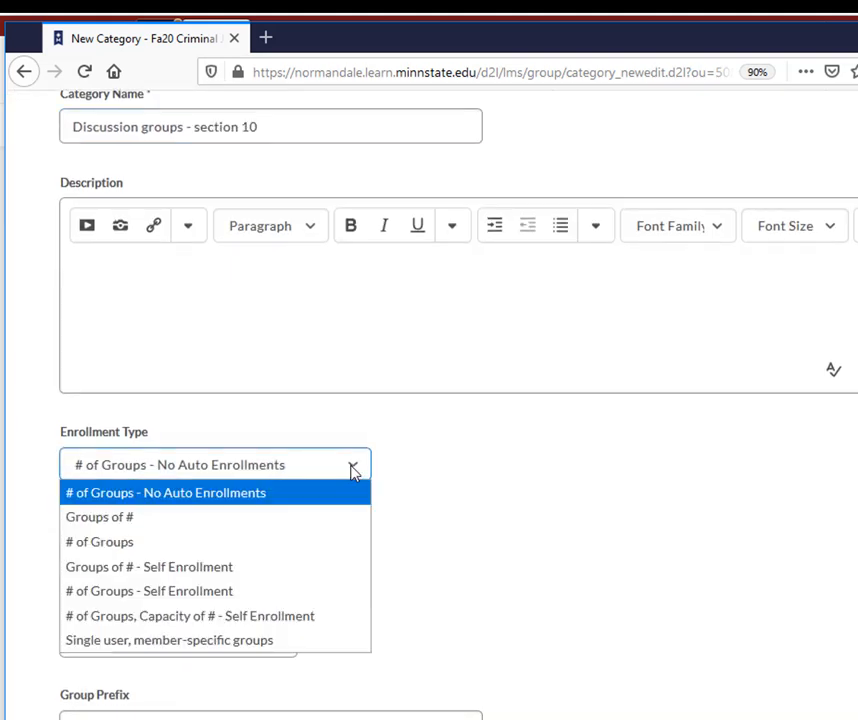
{"action": "left_click", "coordinate": [118, 546]}
{"action": "left_click", "coordinate": [293, 467]}
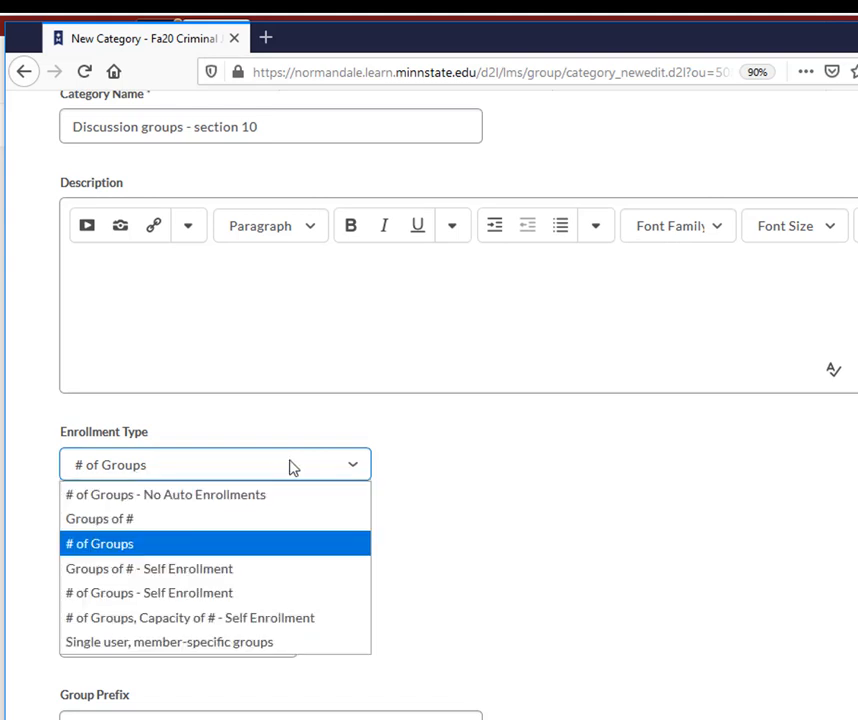
{"action": "left_click", "coordinate": [118, 553]}
{"action": "left_click", "coordinate": [118, 555]}
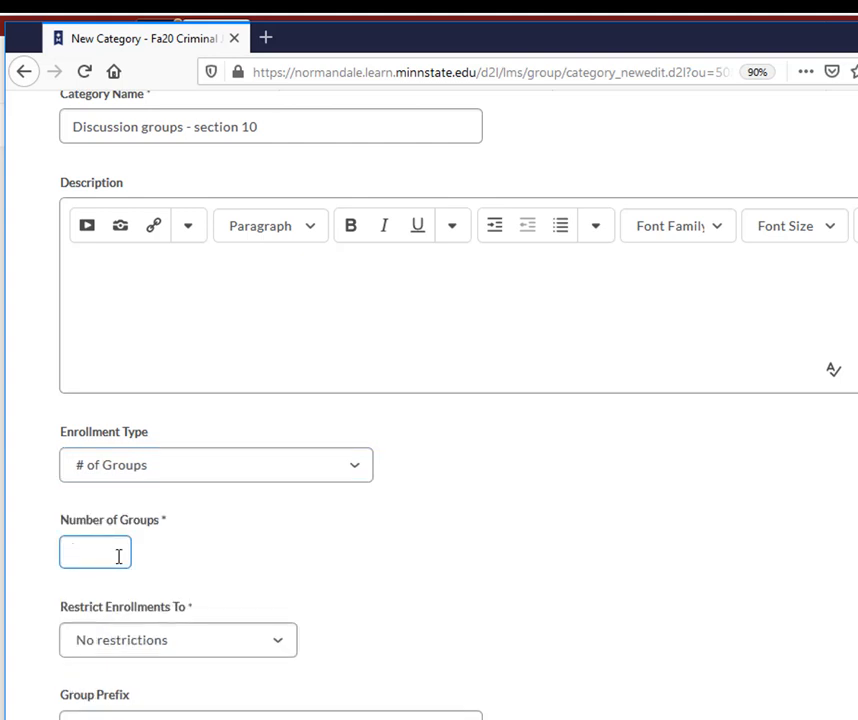
{"action": "type", "text": "3"}
Step: Restrict the category's enrollments to the section Fa20 Criminal Justice 2130 10 and review the option to randomize users in groups
{"action": "scroll", "coordinate": [297, 592], "scroll_direction": "down", "scroll_amount": 3}
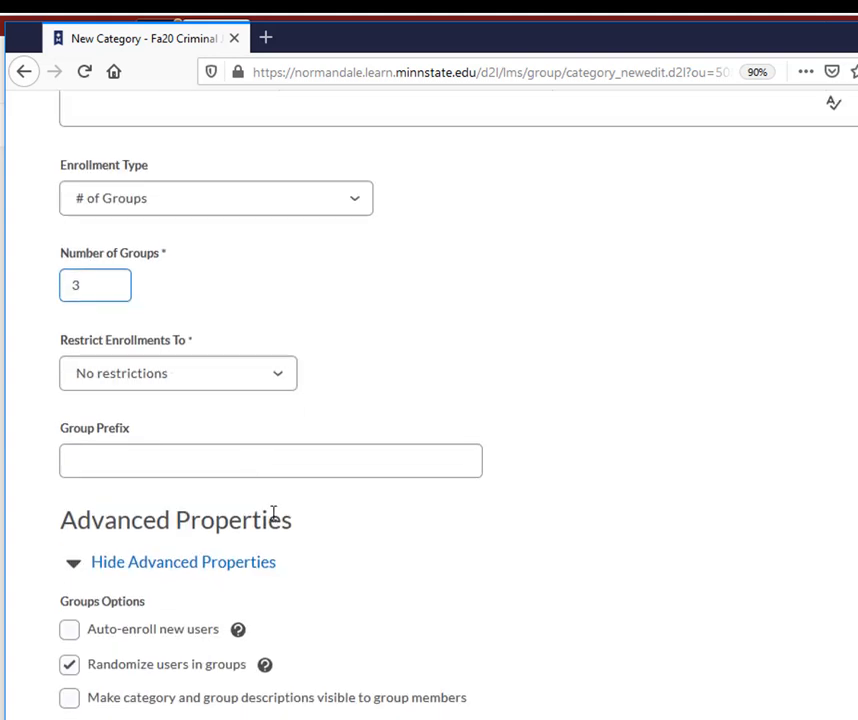
{"action": "left_click_drag", "start_coordinate": [60, 345], "coordinate": [191, 343]}
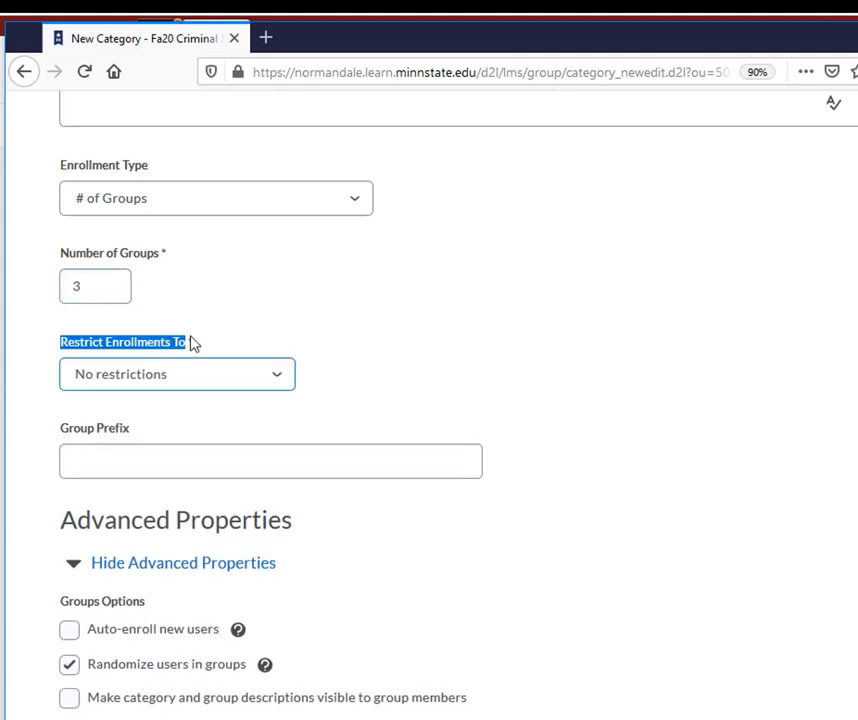
{"action": "left_click", "coordinate": [277, 387]}
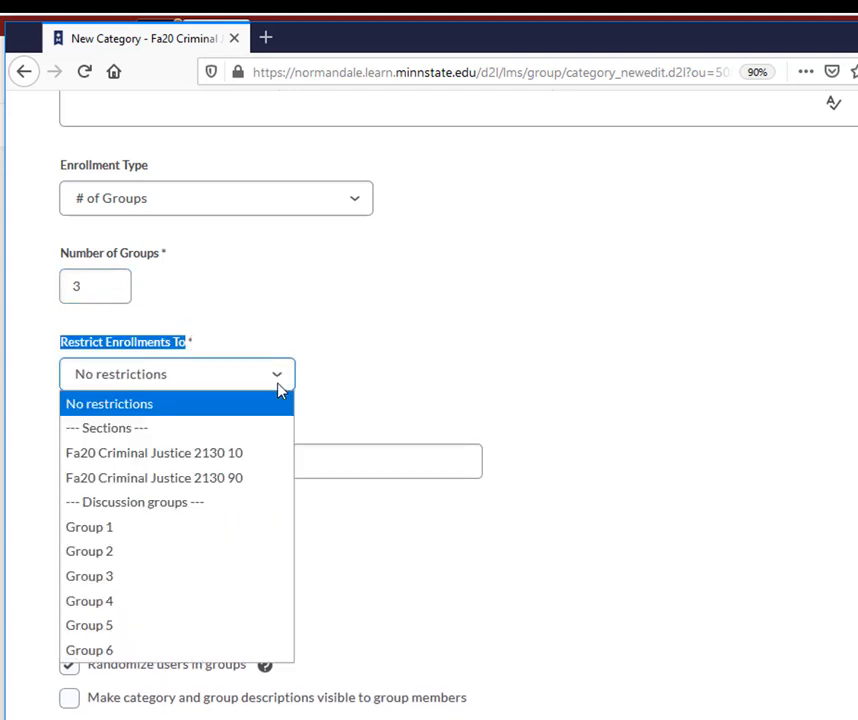
{"action": "left_click", "coordinate": [174, 455]}
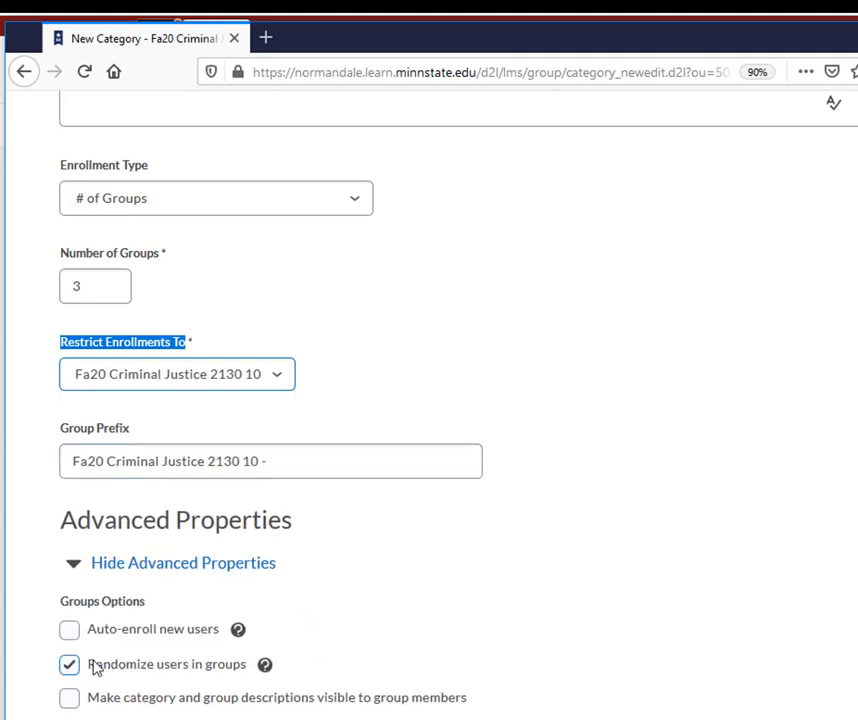
{"action": "left_click_drag", "start_coordinate": [89, 665], "coordinate": [256, 666]}
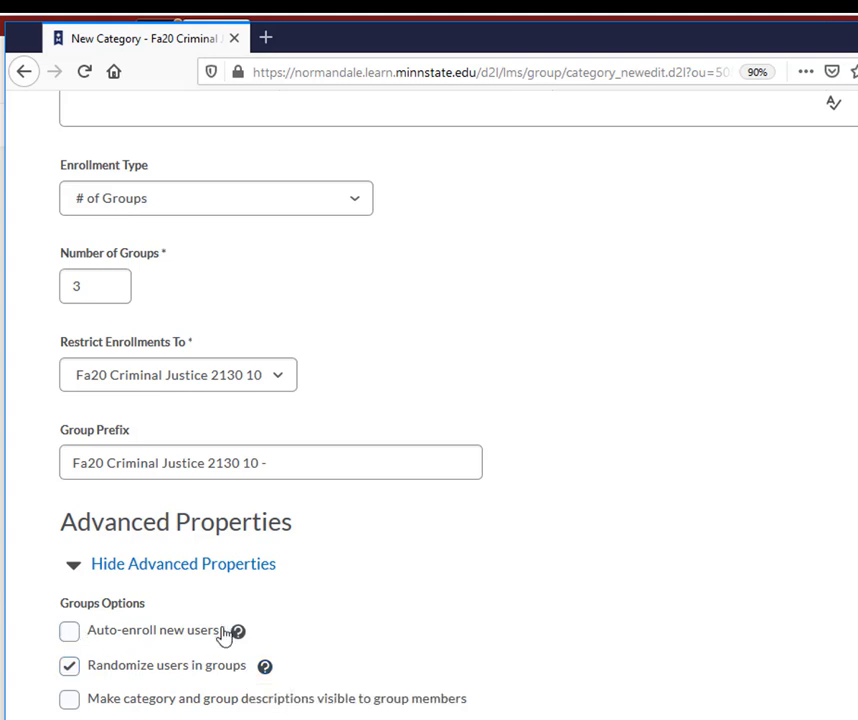
Step: Turn on auto-enrollment of new users for the section 10 discussion groups category and save the category
{"action": "left_click", "coordinate": [70, 634]}
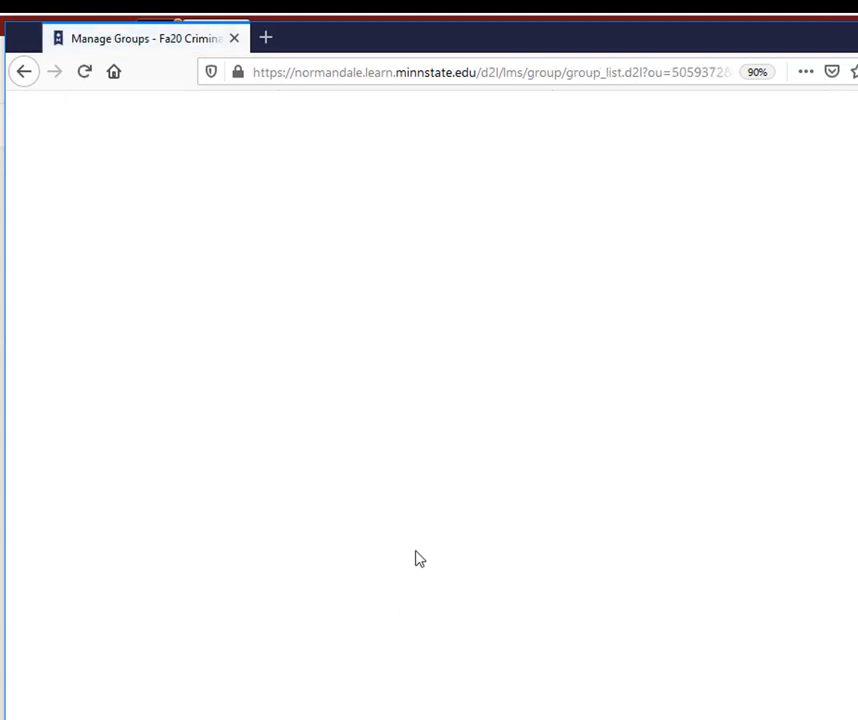
{"action": "scroll", "coordinate": [492, 578], "scroll_direction": "down", "scroll_amount": 1}
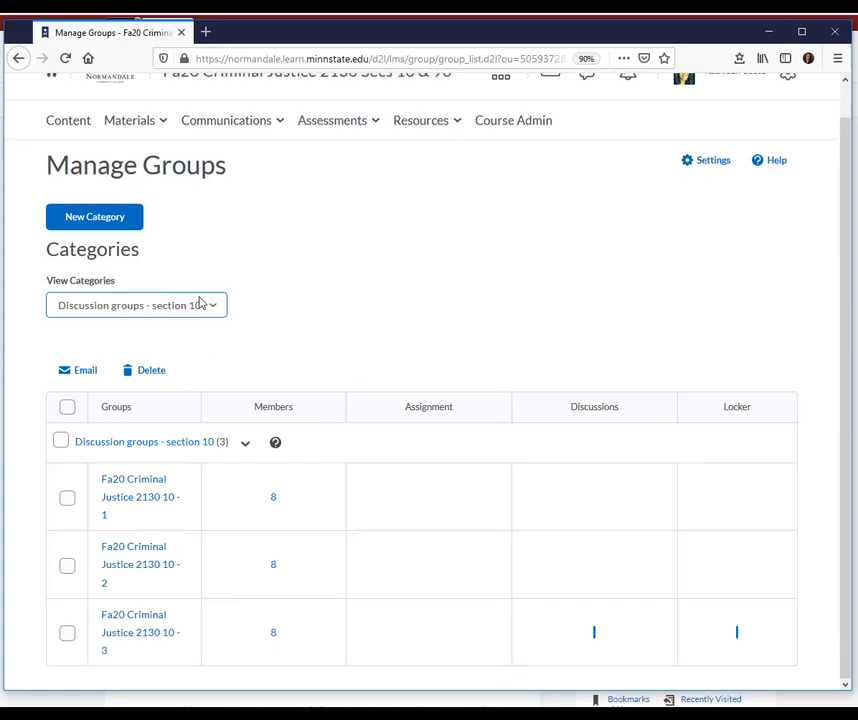
Step: Start another new group category and name it "Discussion groups - section 90"
{"action": "left_click", "coordinate": [111, 221]}
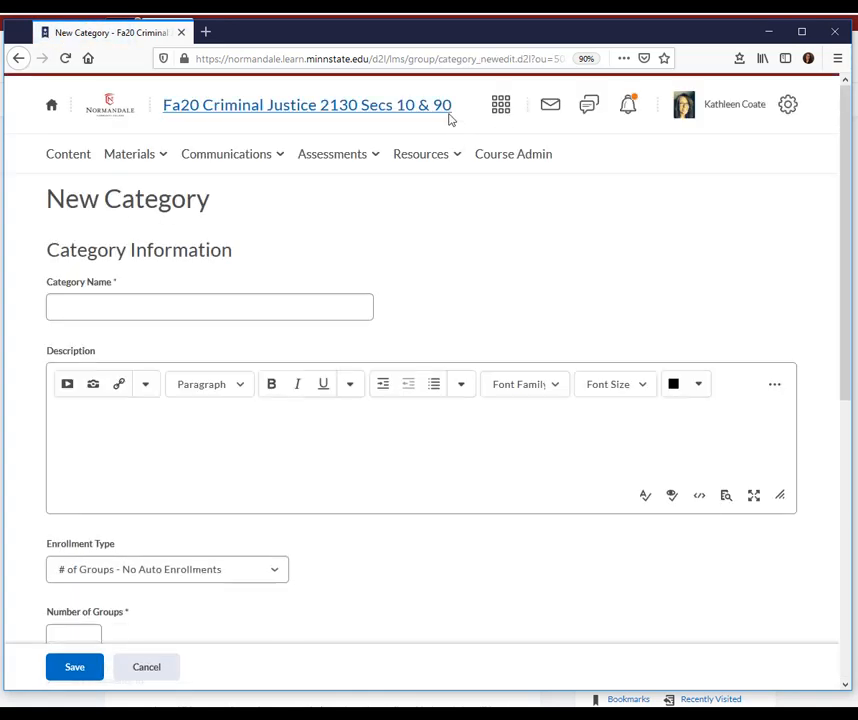
{"action": "left_click", "coordinate": [245, 299]}
{"action": "type", "text": "Discussion groups - sectoin "}
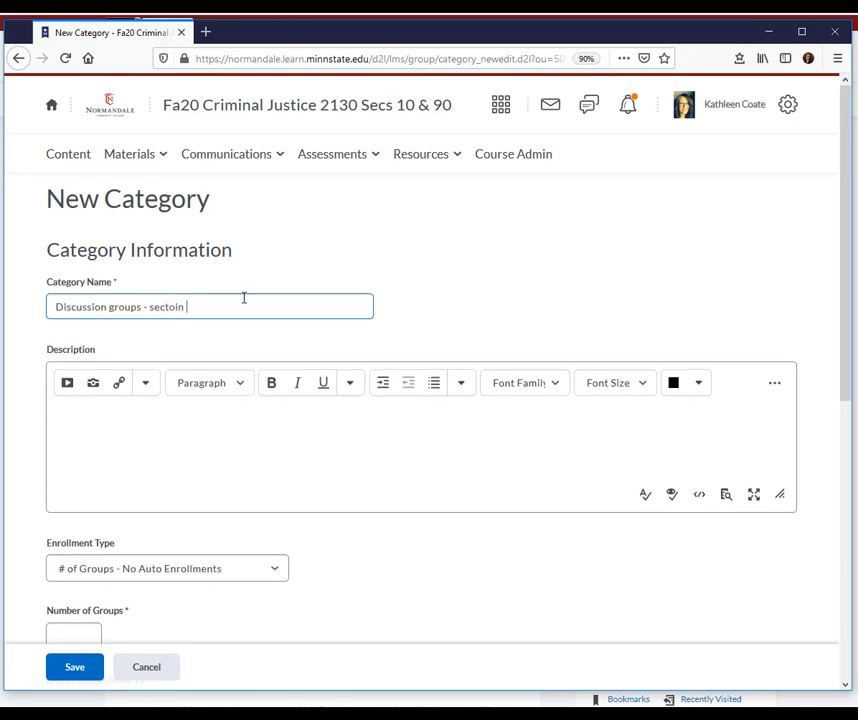
{"action": "type", "text": "90"}
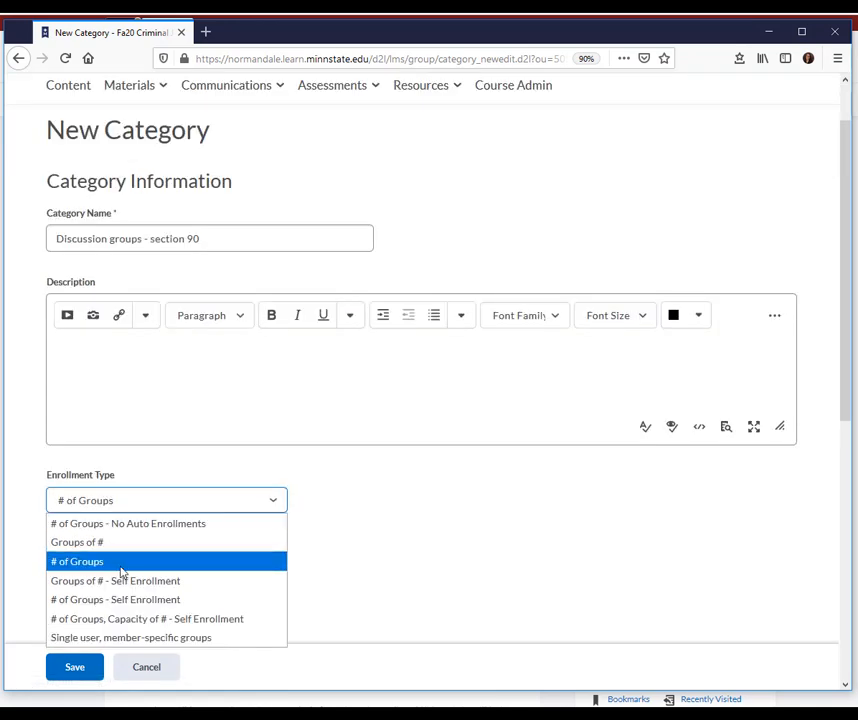
Step: Set the section 90 category's enrollment type to "# of Groups" and the number of groups to 3
{"action": "left_click", "coordinate": [84, 567]}
{"action": "left_click_drag", "start_coordinate": [84, 567], "coordinate": [53, 574]}
{"action": "type", "text": "3"}
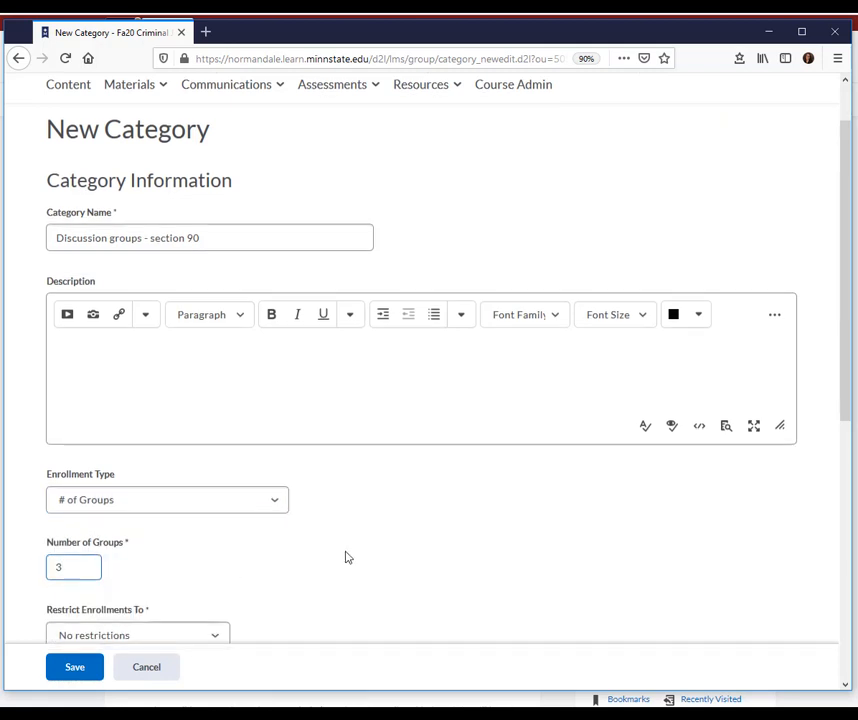
Step: Restrict the new category's enrollments to the section Fa20 Criminal Justice 2130 90
{"action": "scroll", "coordinate": [349, 556], "scroll_direction": "down", "scroll_amount": 3}
{"action": "left_click", "coordinate": [177, 365]}
{"action": "left_click", "coordinate": [177, 365]}
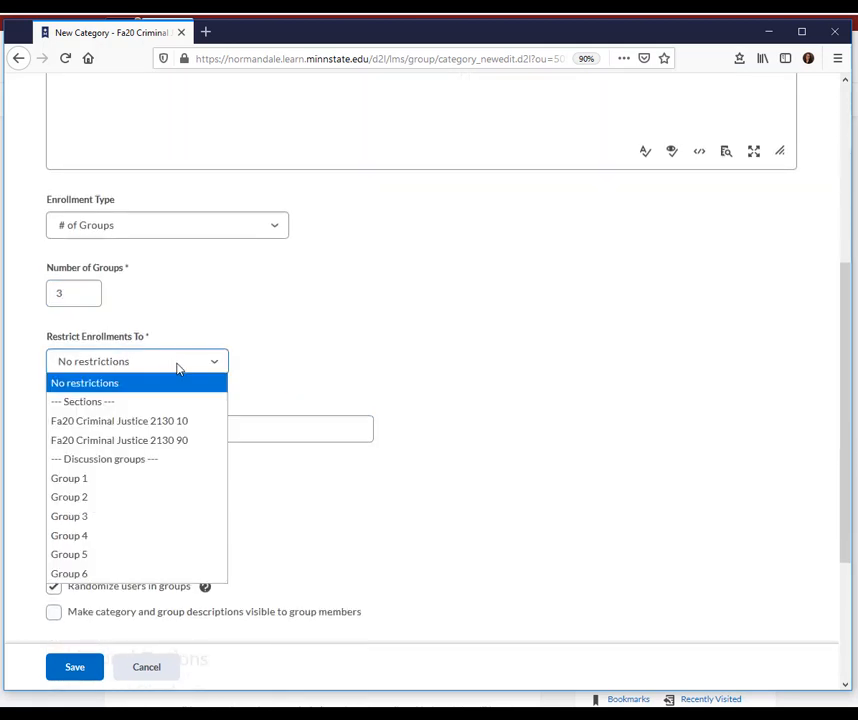
{"action": "left_click", "coordinate": [163, 441]}
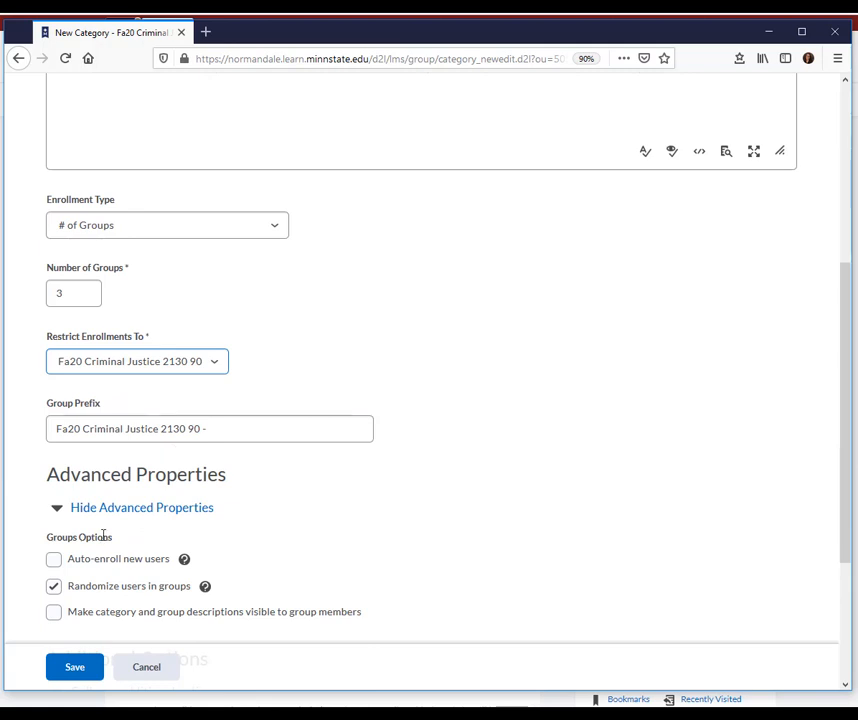
Step: Turn on auto-enrollment of new users for the section 90 category and save it
{"action": "scroll", "coordinate": [101, 609], "scroll_direction": "down", "scroll_amount": 2}
{"action": "left_click", "coordinate": [55, 422]}
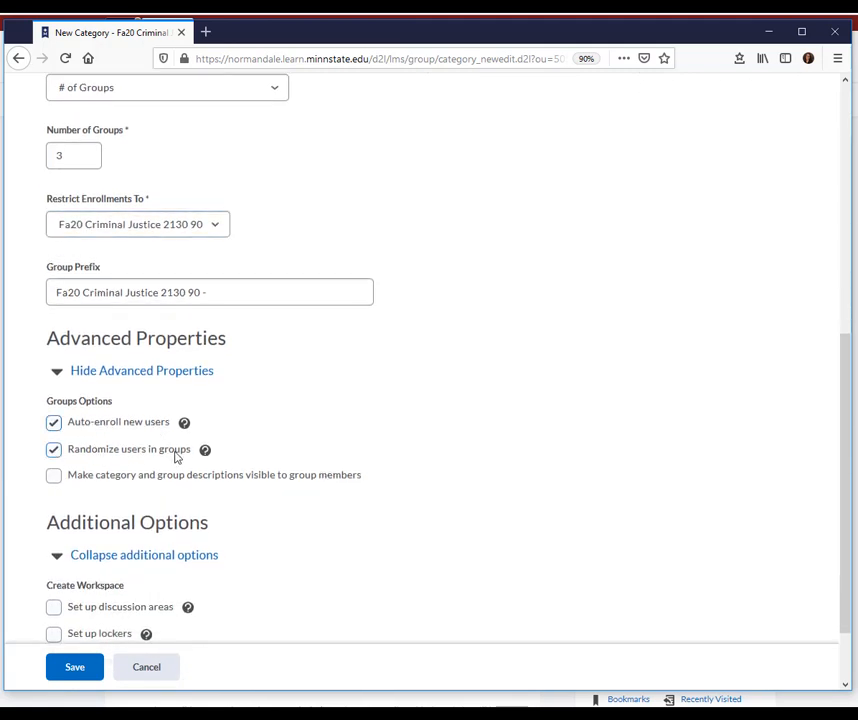
{"action": "left_click", "coordinate": [72, 673]}
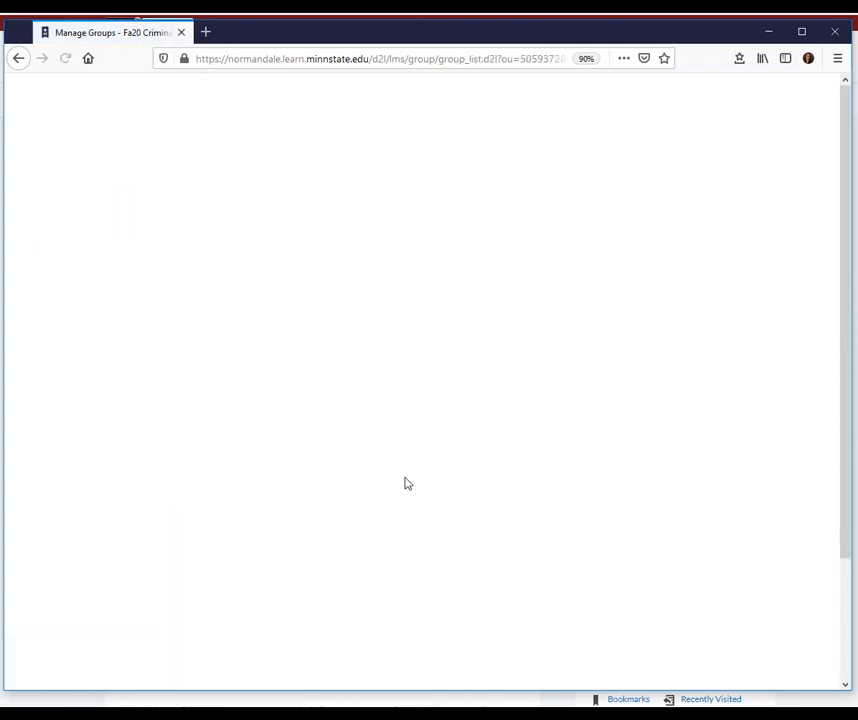
Step: Review the list of available group categories while keeping "Discussion groups - section 90" as the displayed category
{"action": "left_click", "coordinate": [218, 340]}
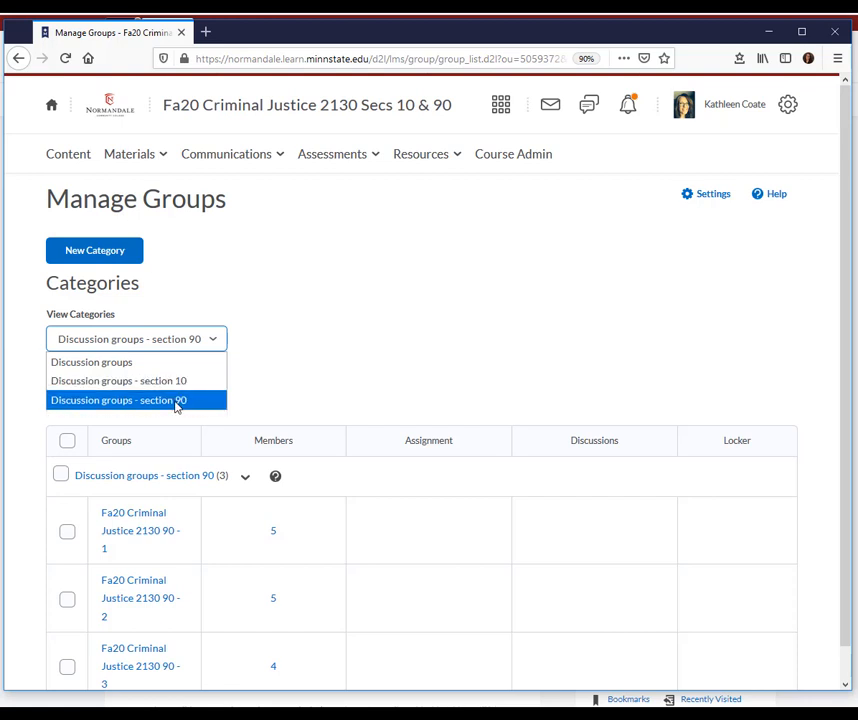
{"action": "left_click", "coordinate": [250, 402]}
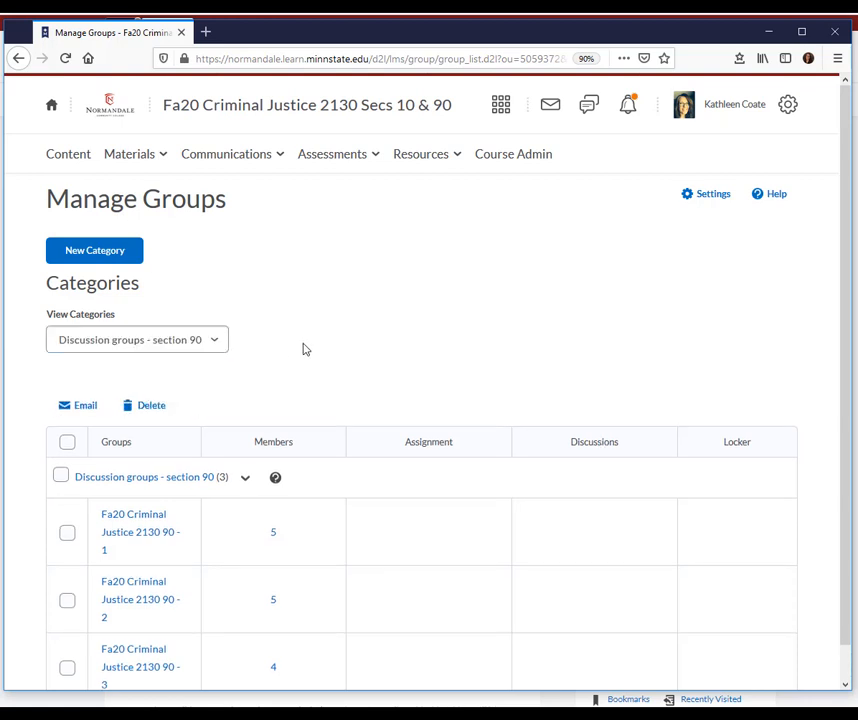
{"action": "left_click", "coordinate": [217, 341]}
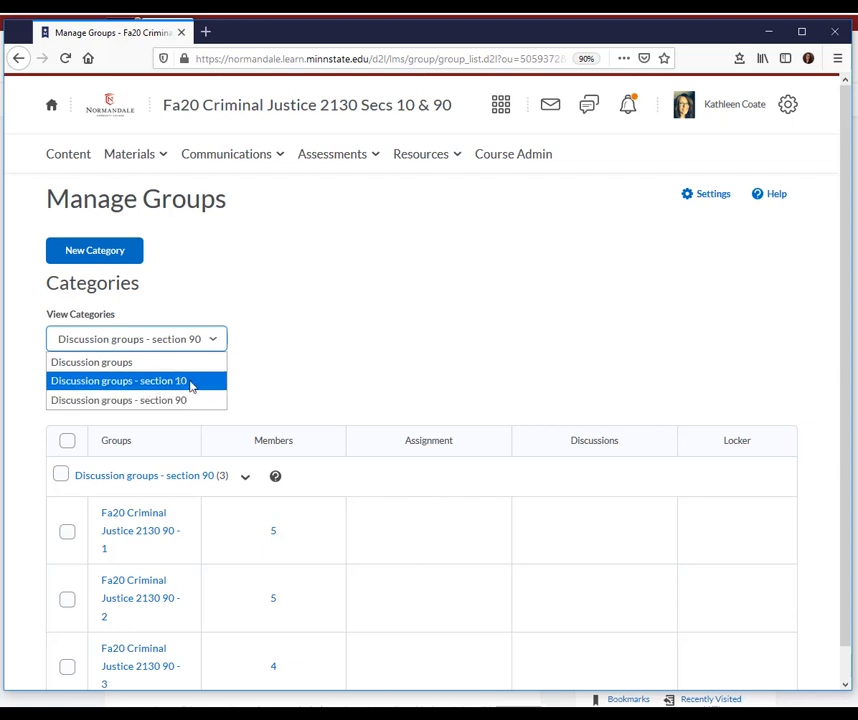
{"action": "left_click", "coordinate": [297, 363]}
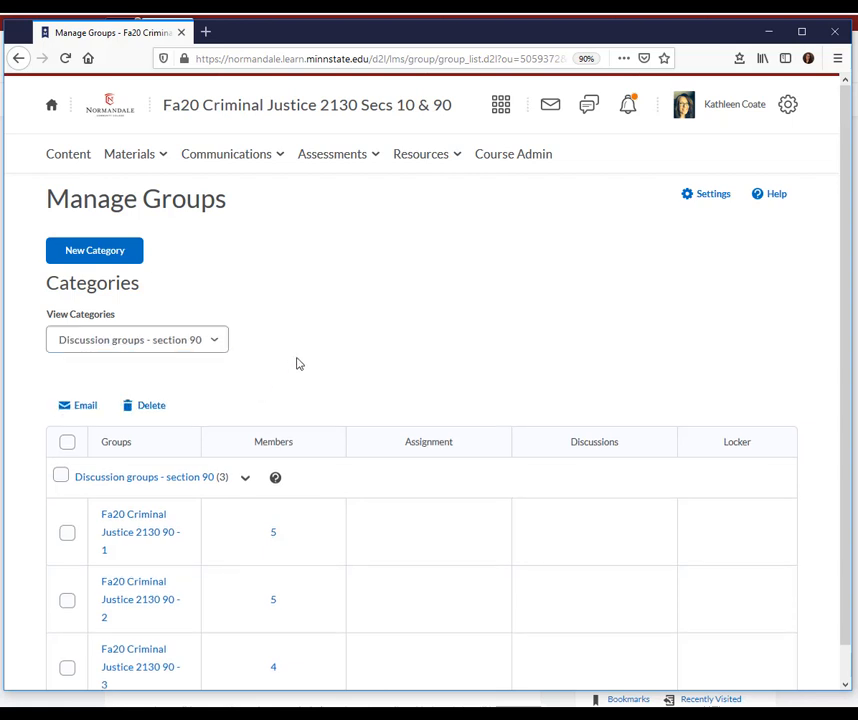